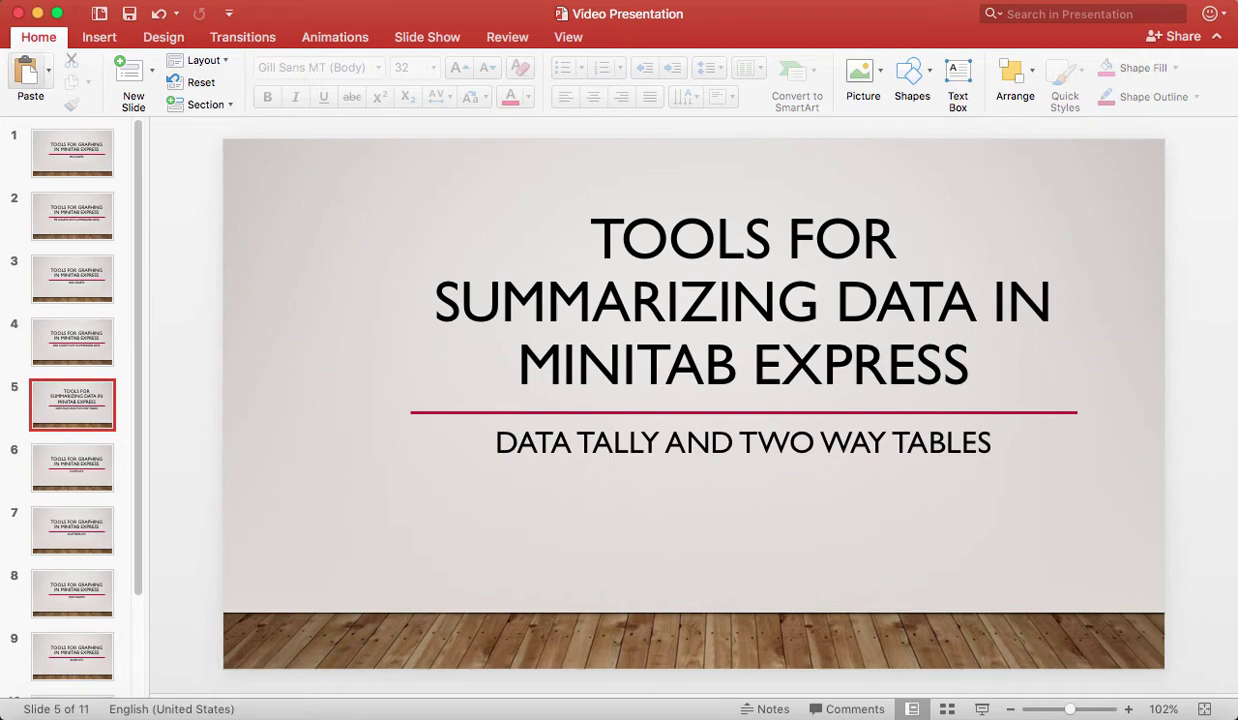
- Bring up Mission Control so every open window is visible
key(ctrl+Up)
- Bring the Firefox window with the Pulse rates data page to the front
click(170, 552)
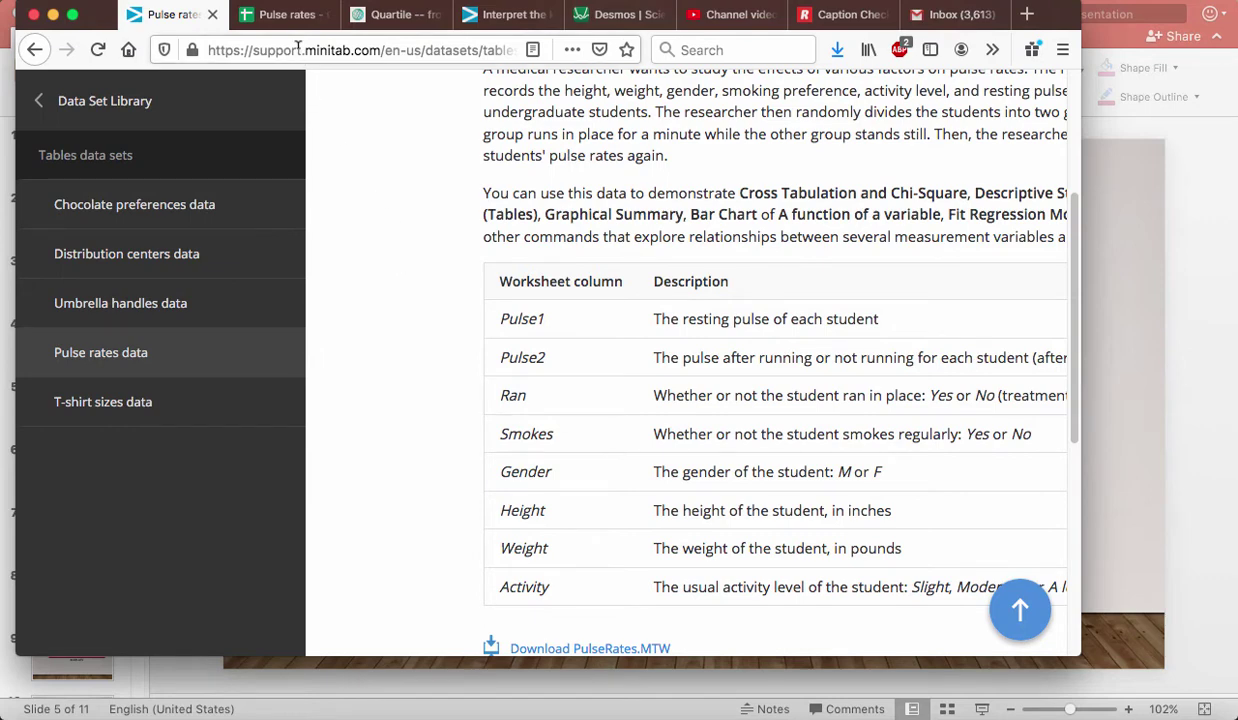
- Switch to the Pulse rates spreadsheet in Google Sheets, then to Minitab Express
click(272, 16)
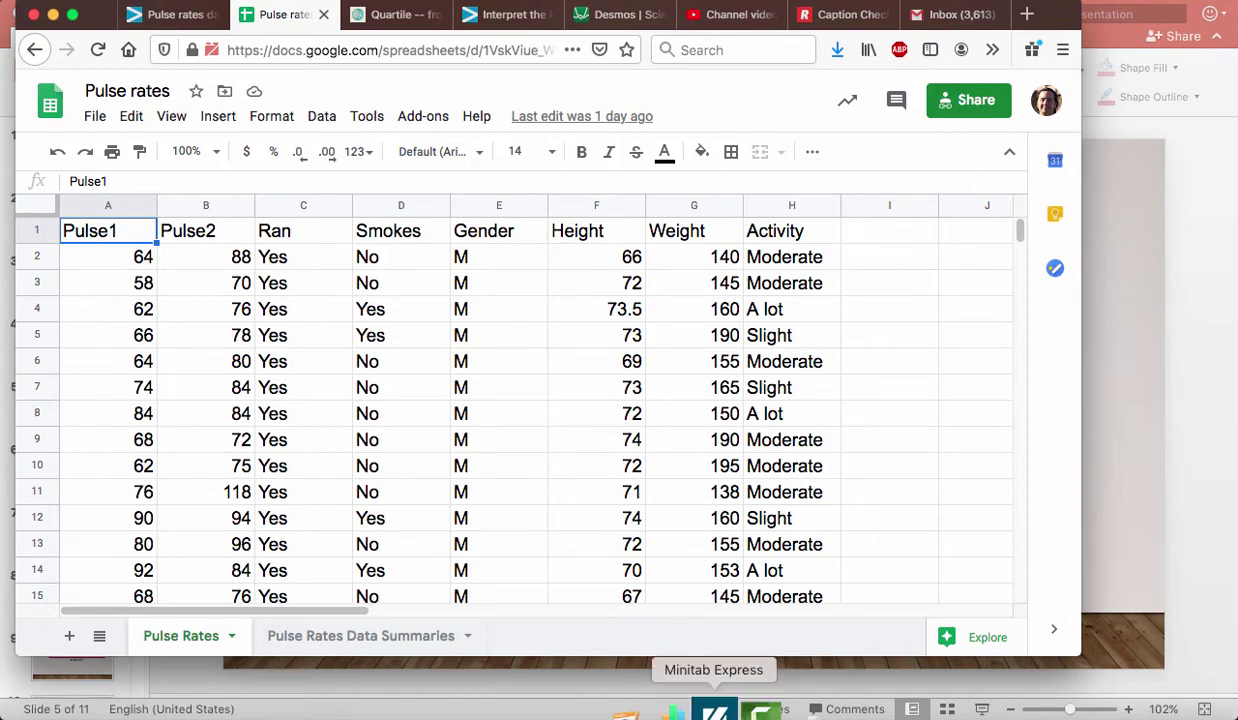
click(714, 710)
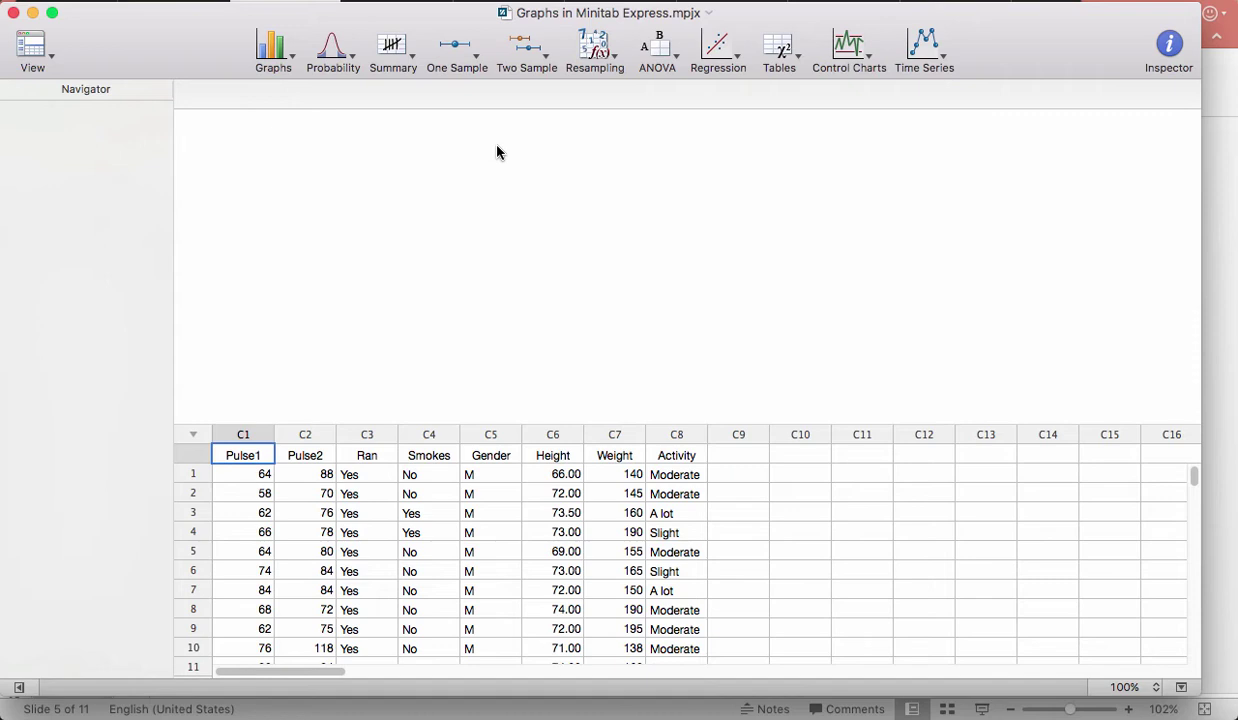
- Tally the Ran column with counts, giving 56 No and 35 Yes
click(408, 59)
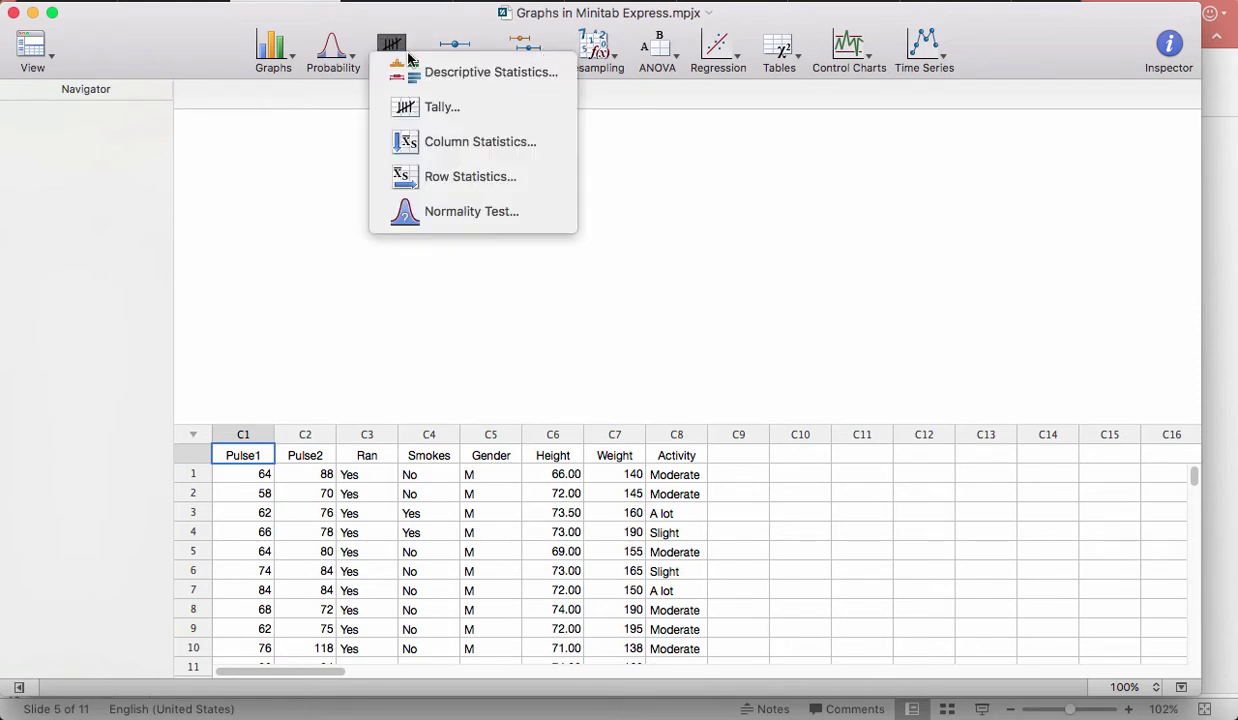
click(418, 105)
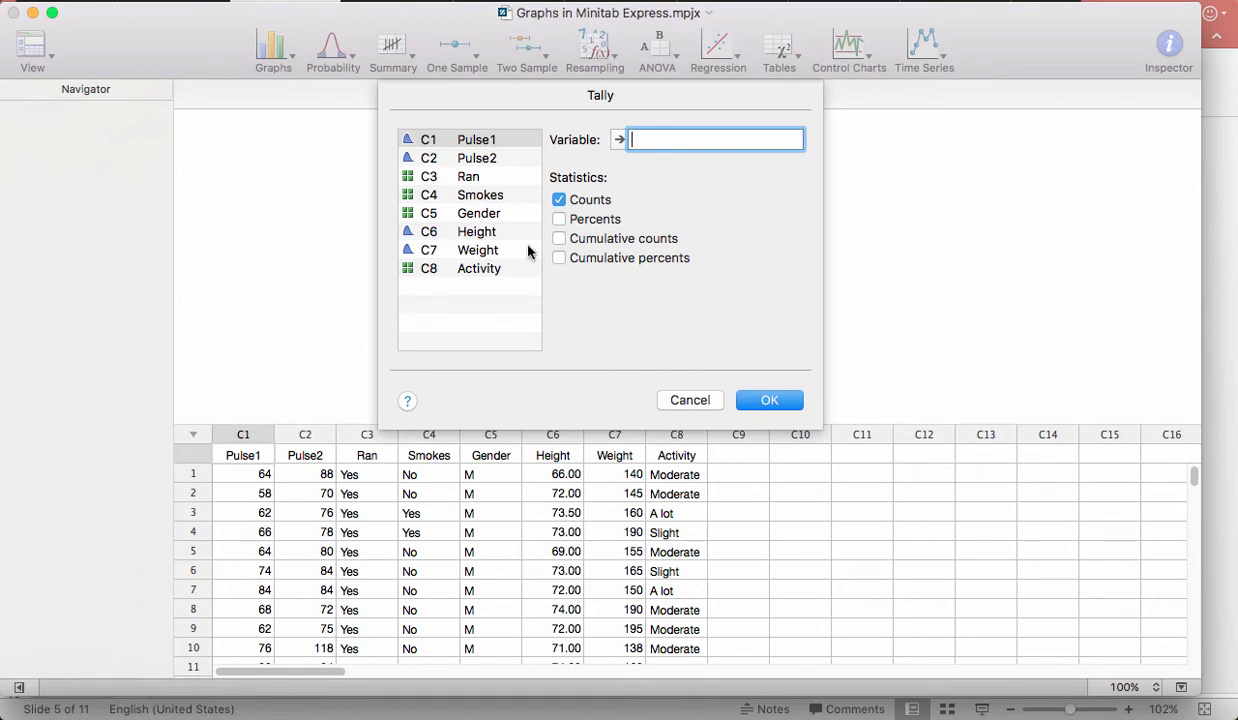
click(466, 177)
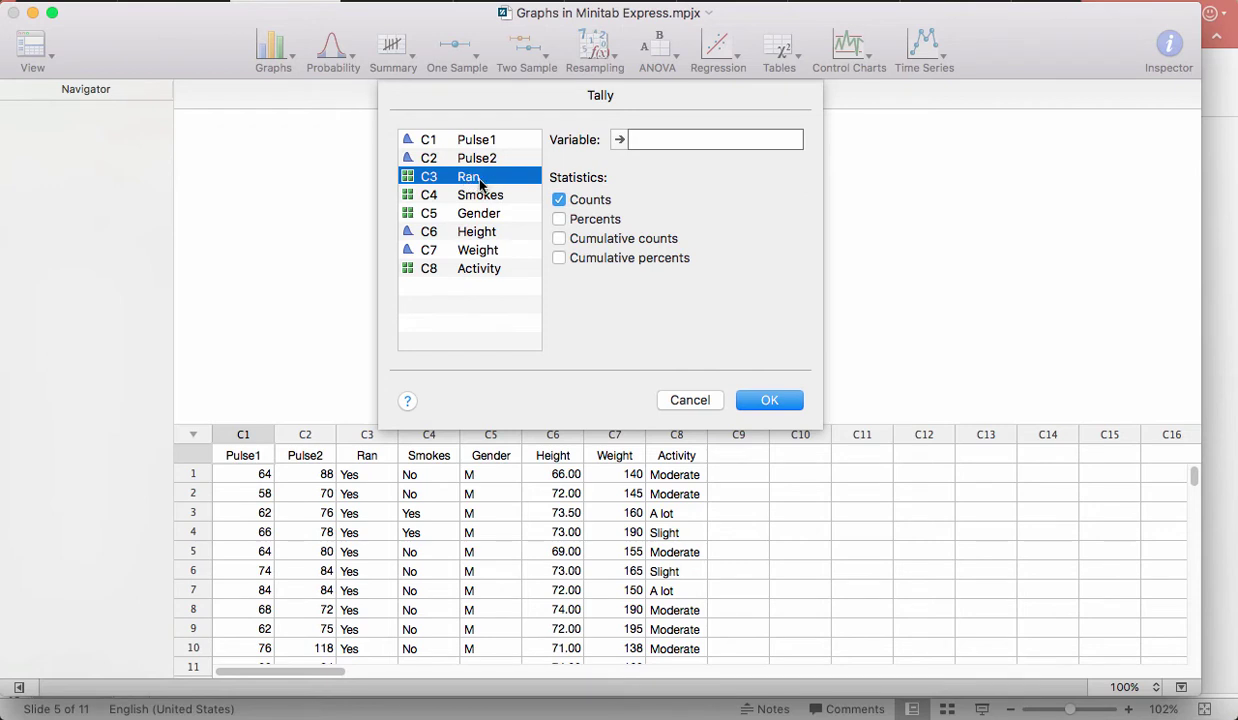
click(619, 141)
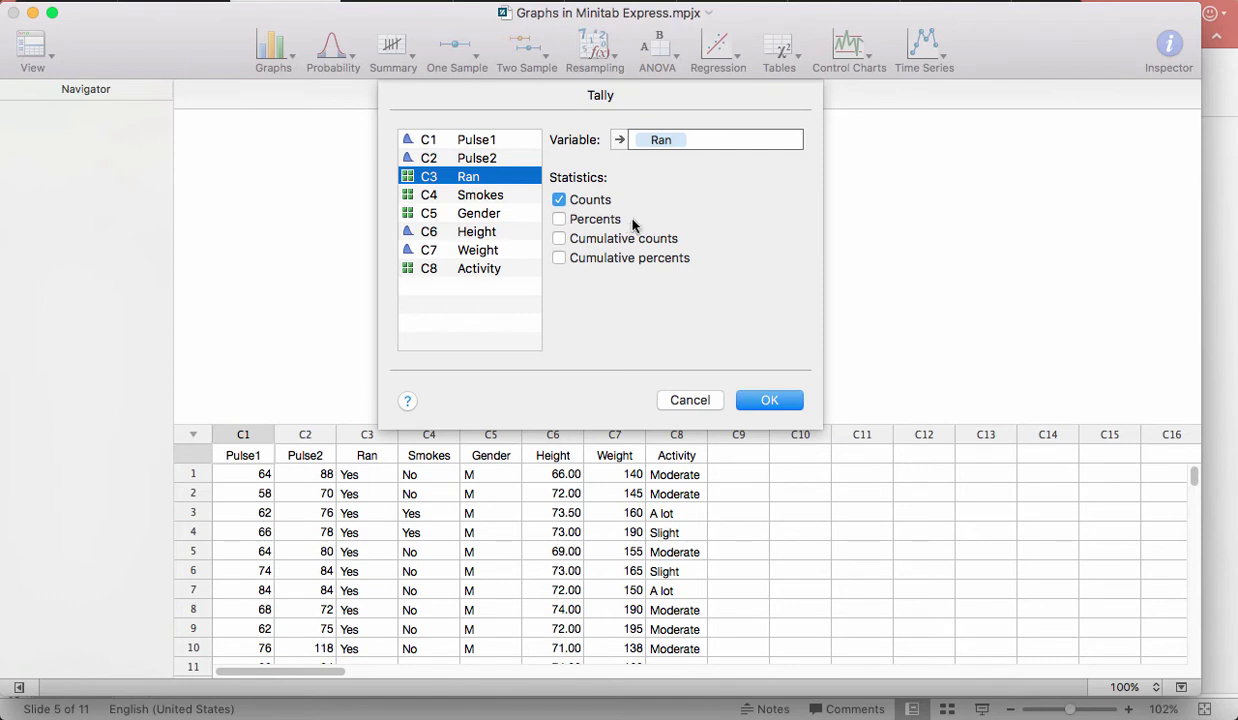
click(768, 401)
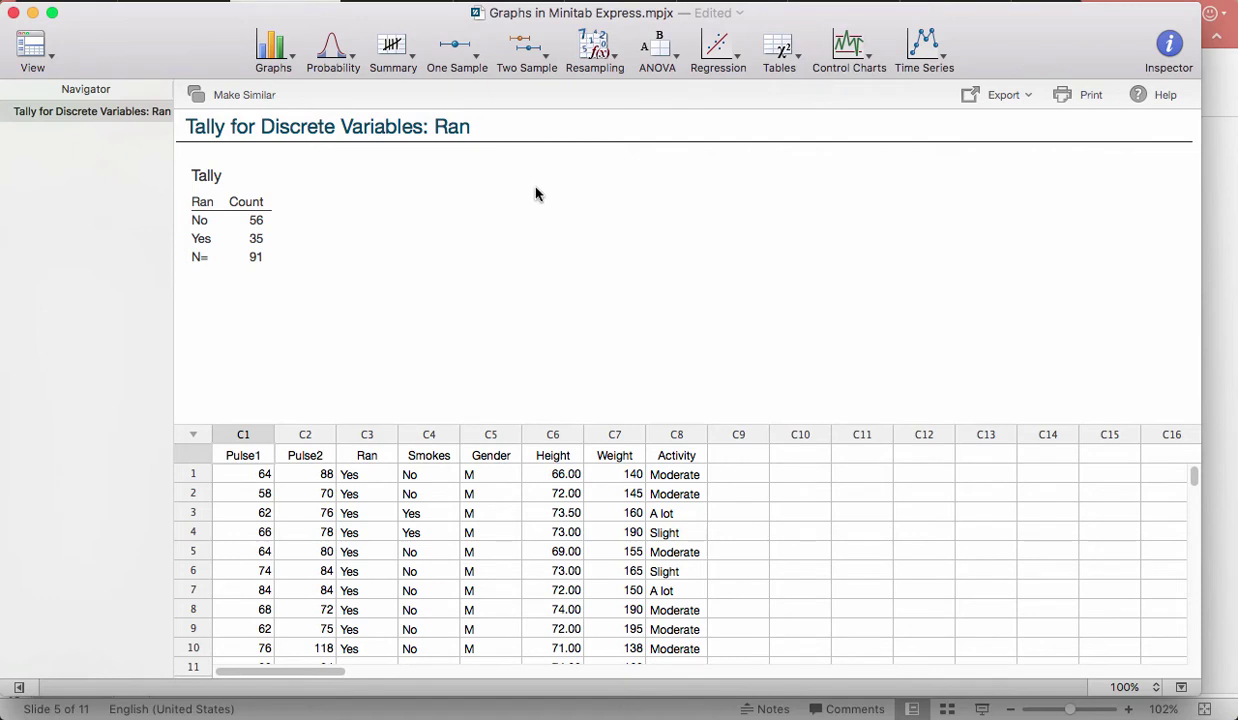
- Tally Smokes with counts and percents: 64 No (70.33%), 27 Yes (29.67%)
click(392, 50)
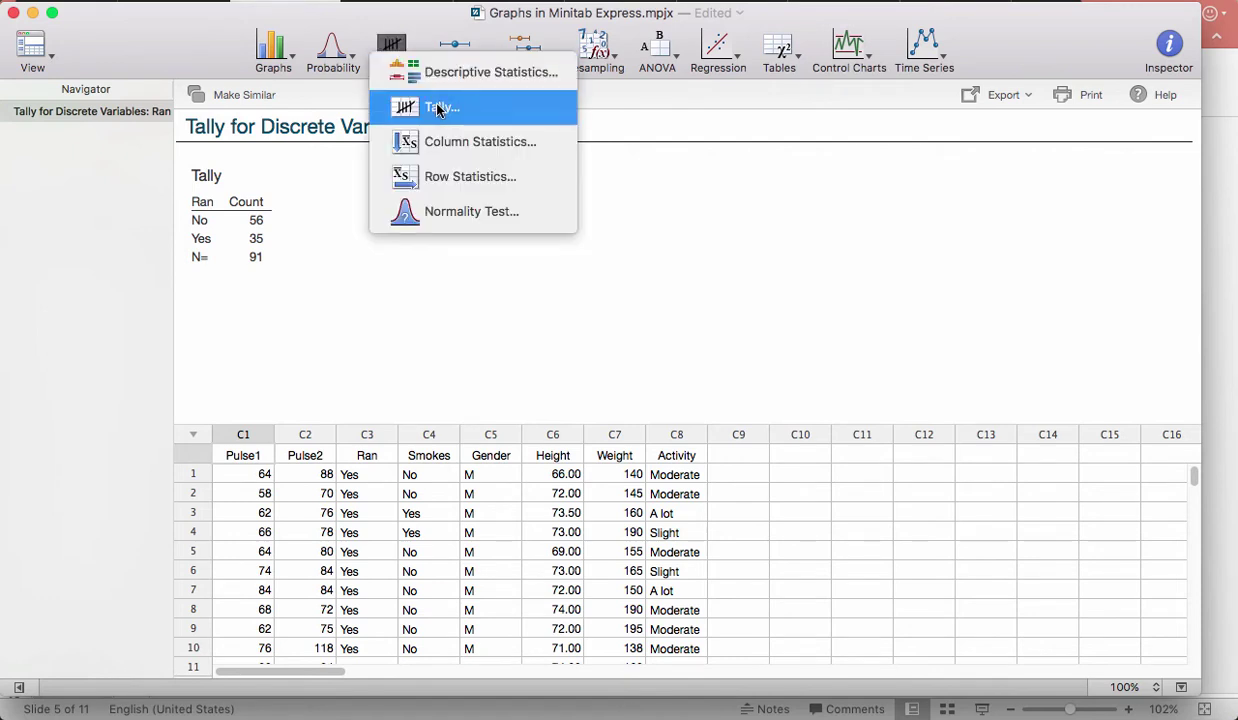
click(432, 106)
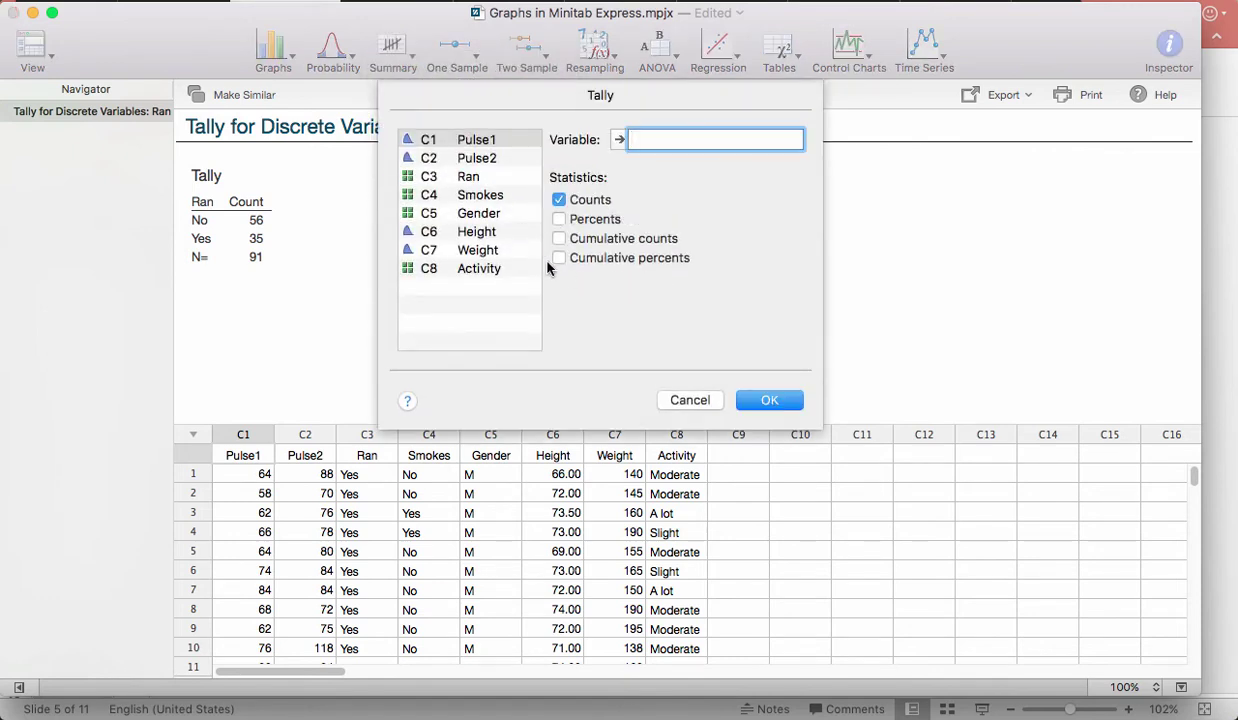
click(467, 195)
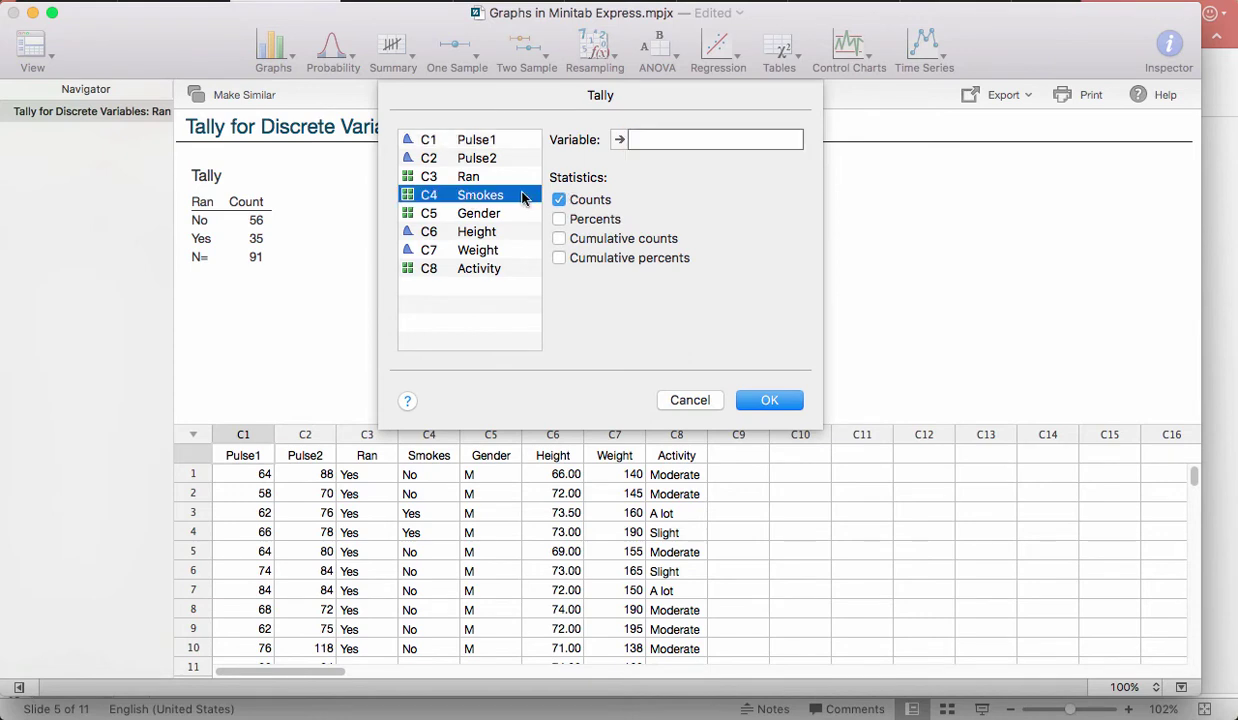
double_click(490, 203)
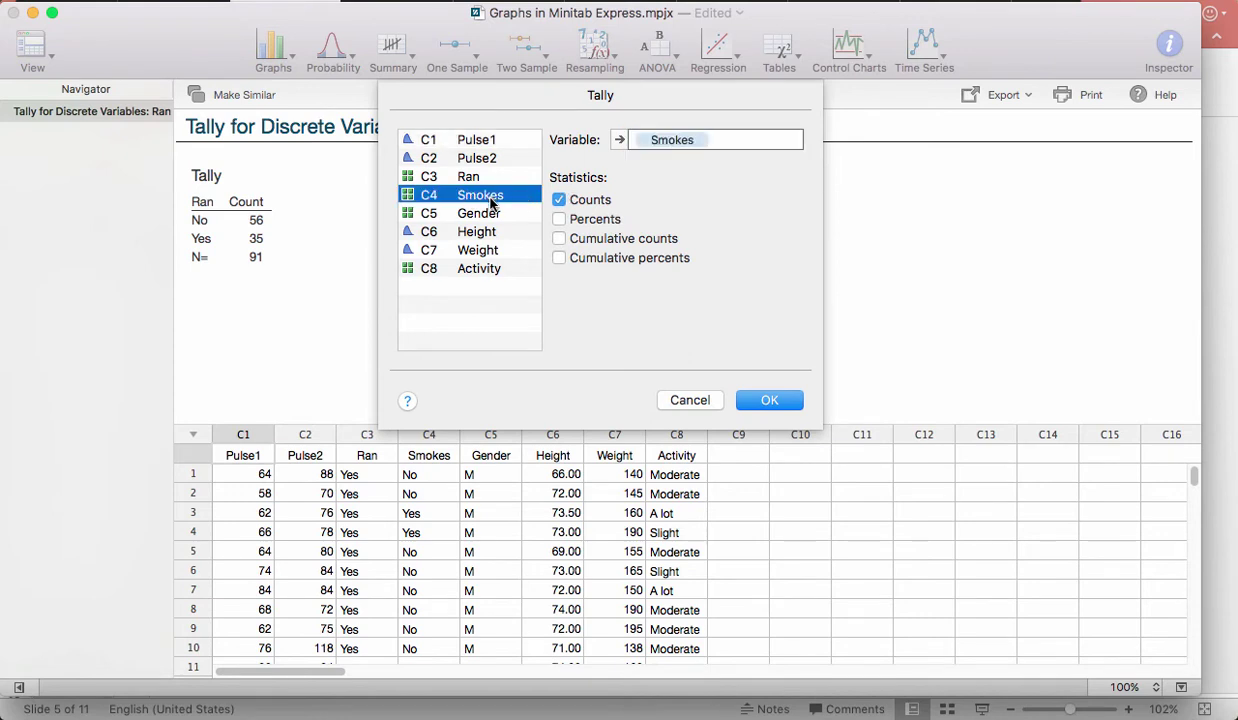
click(559, 220)
click(770, 401)
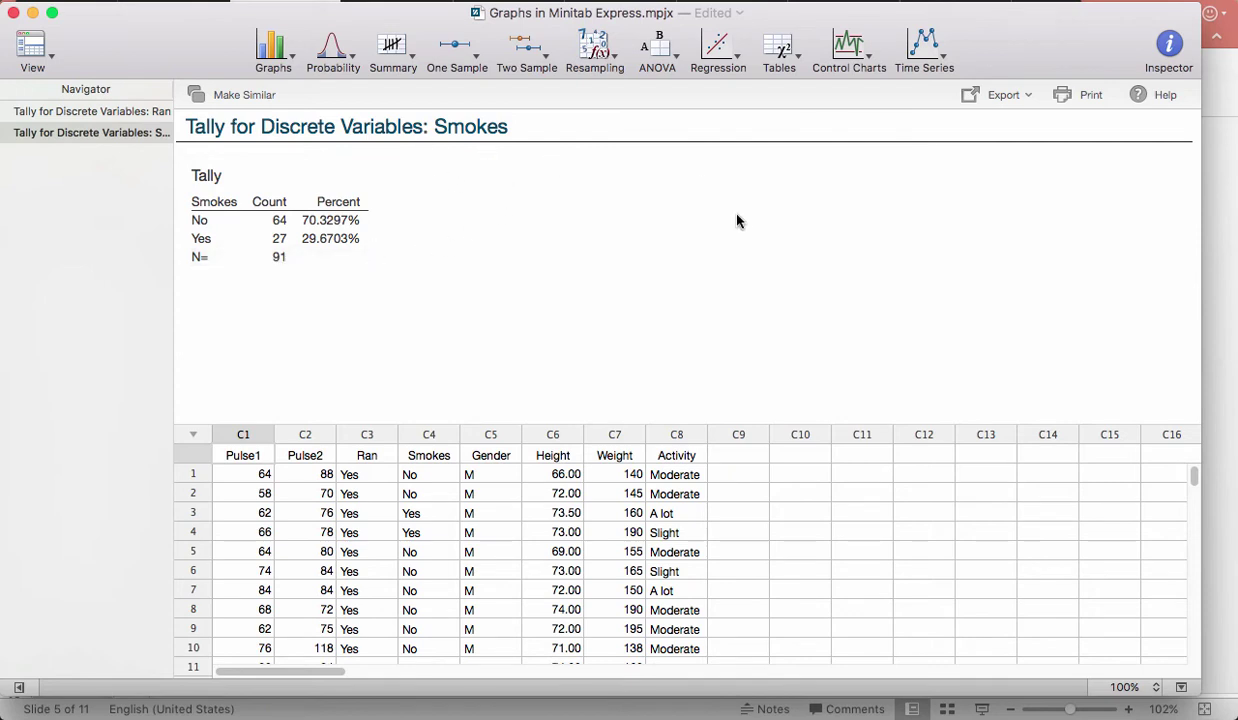
- Tally Activity with all four statistics: 21 A lot, 61 Moderate, 9 Slight
click(413, 62)
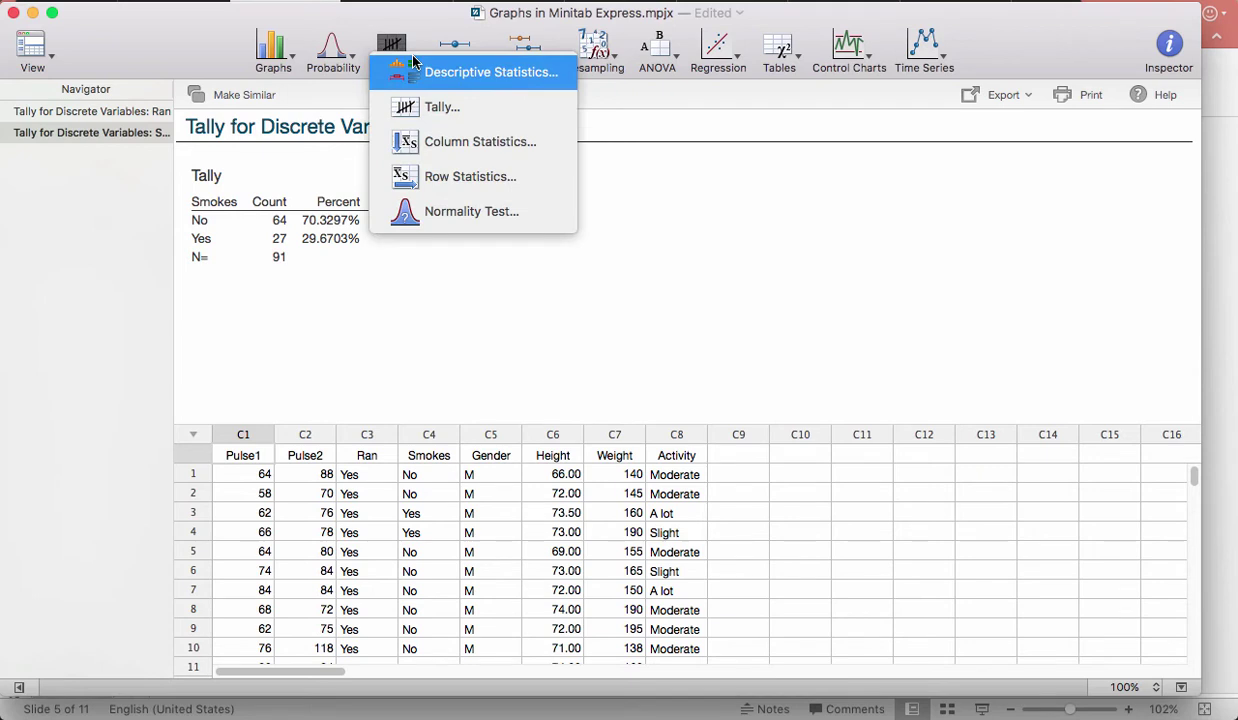
click(465, 115)
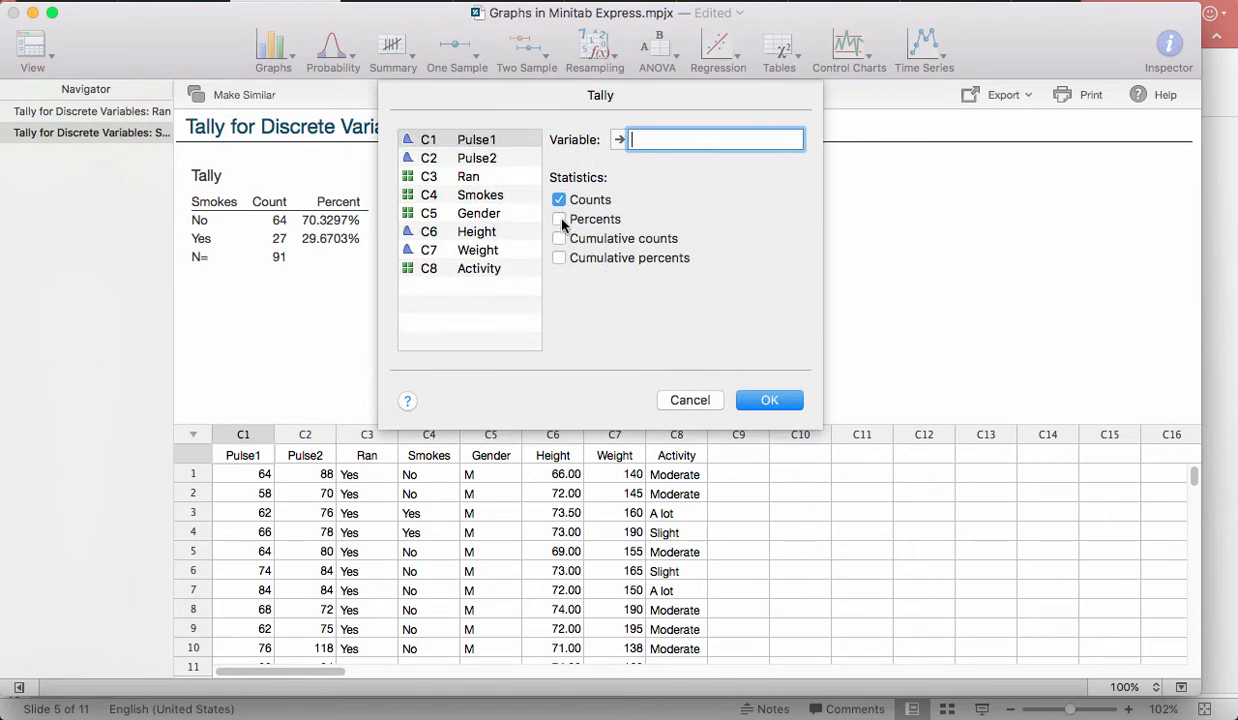
click(558, 220)
click(558, 238)
click(558, 258)
click(479, 272)
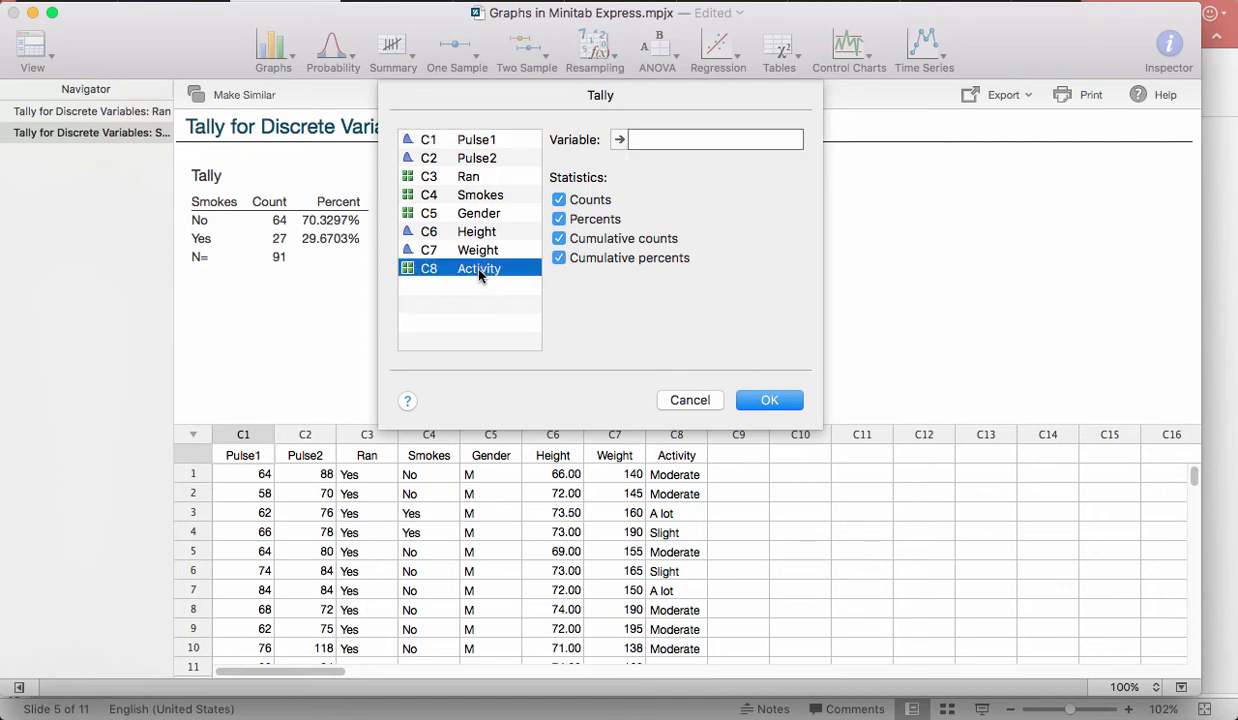
click(620, 142)
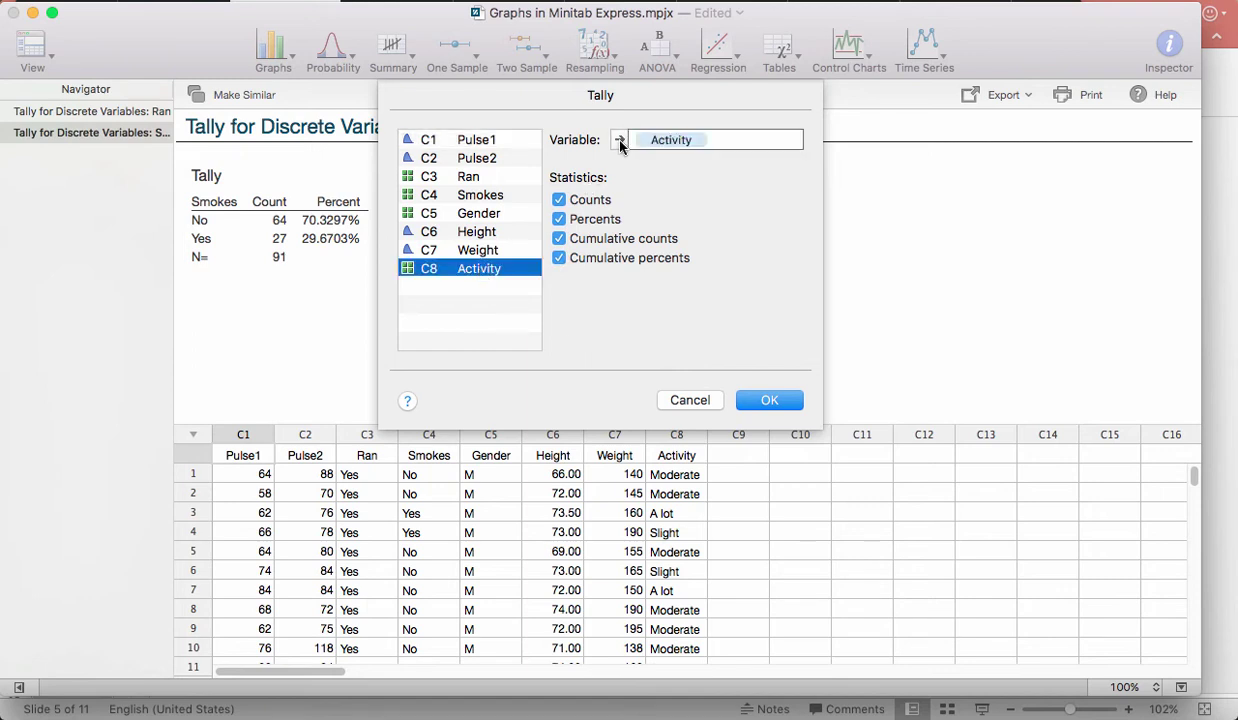
click(765, 400)
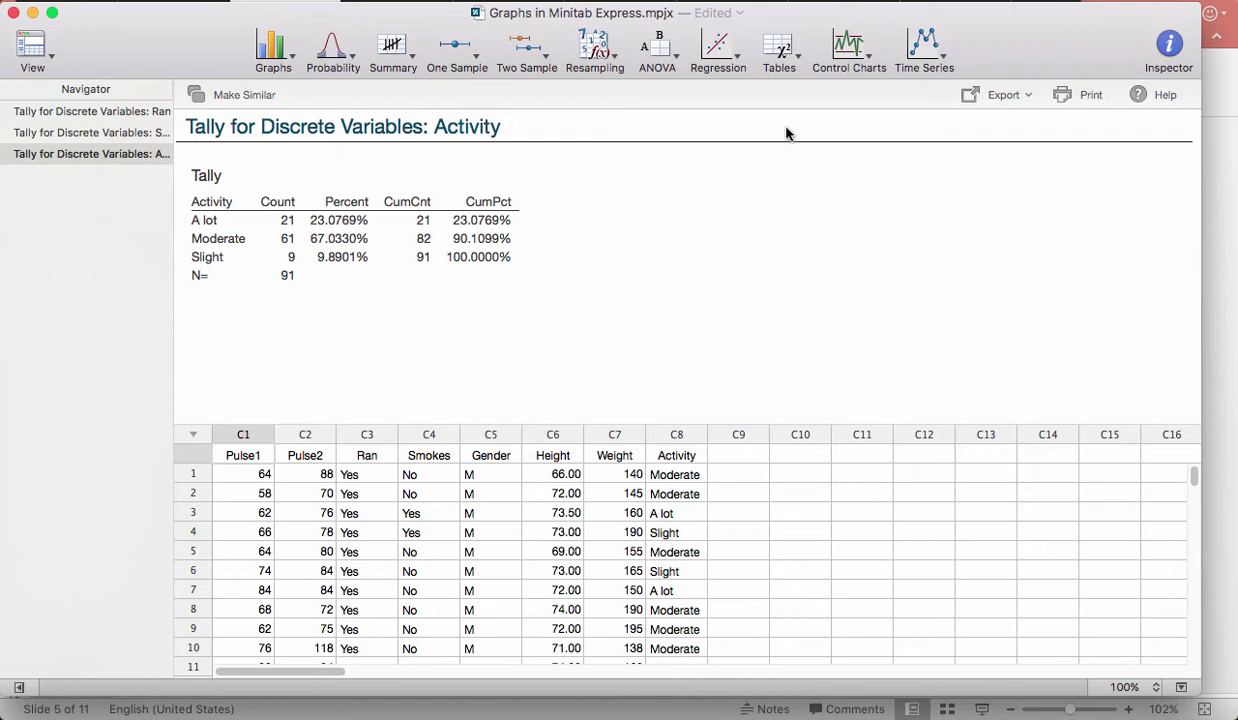
- Cross-tabulate Smokes rows against Activity columns in a Cross Tabulation and Chi-Square table
click(792, 56)
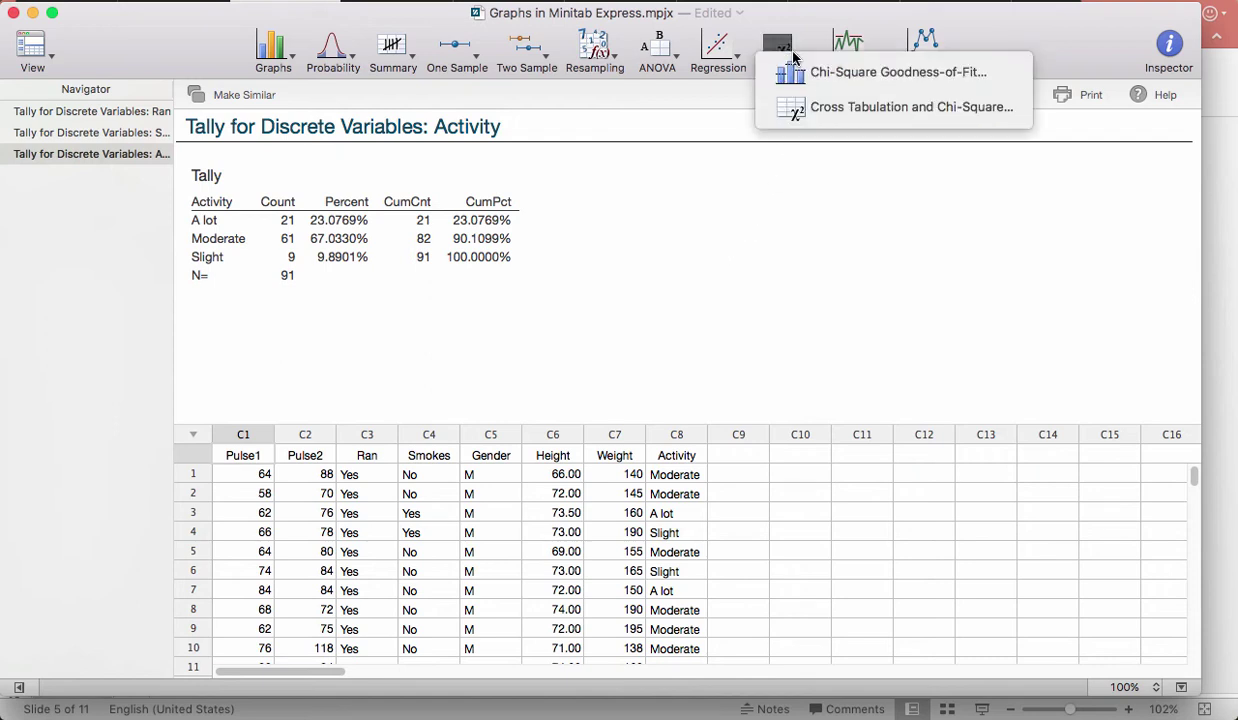
click(821, 113)
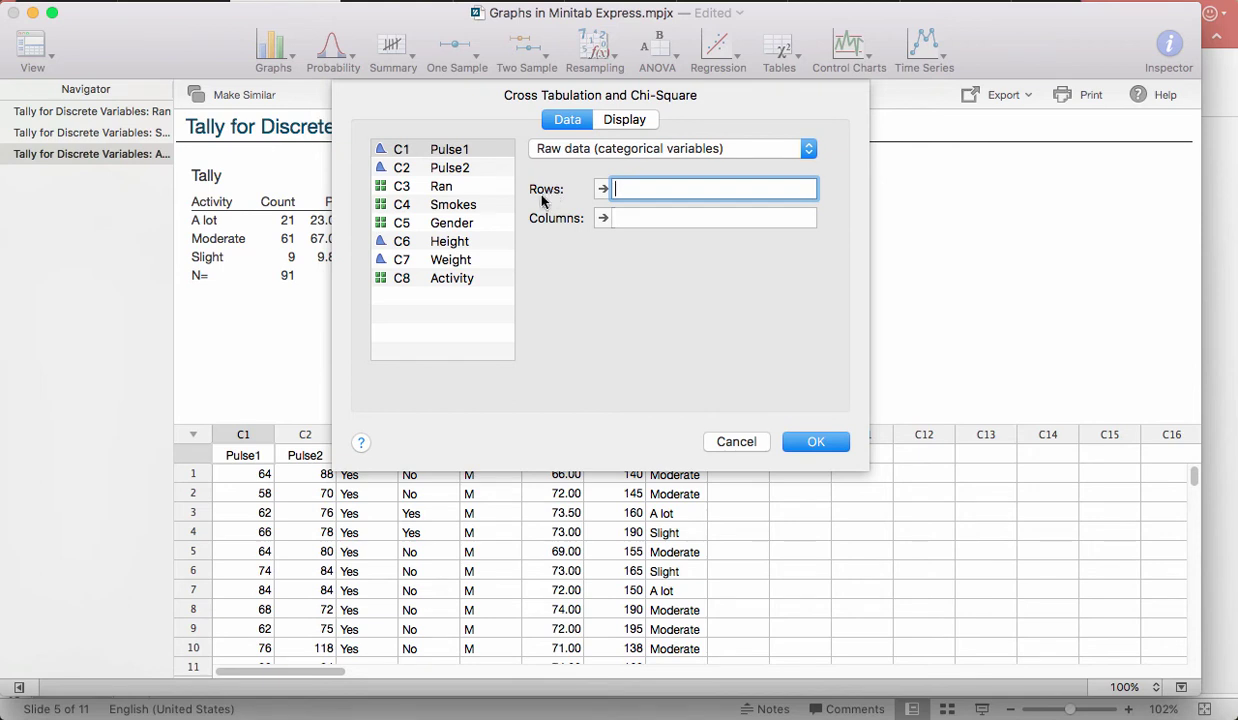
double_click(455, 206)
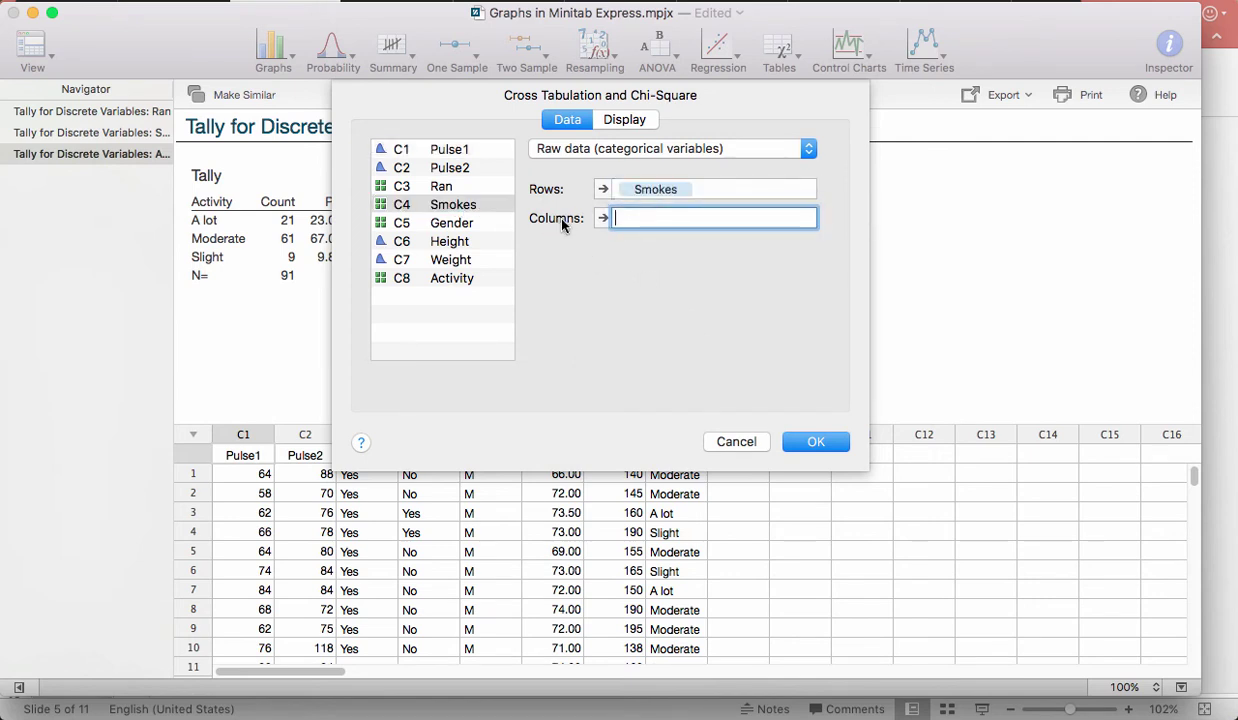
double_click(464, 280)
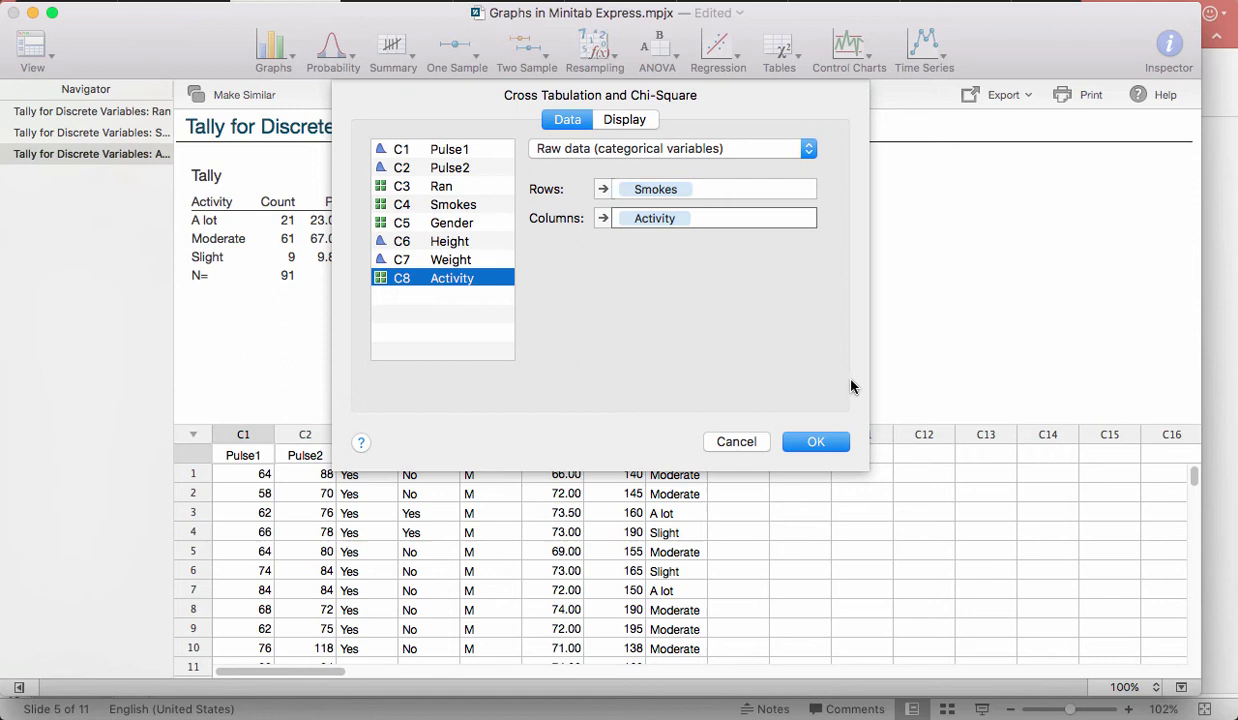
click(814, 442)
click(816, 442)
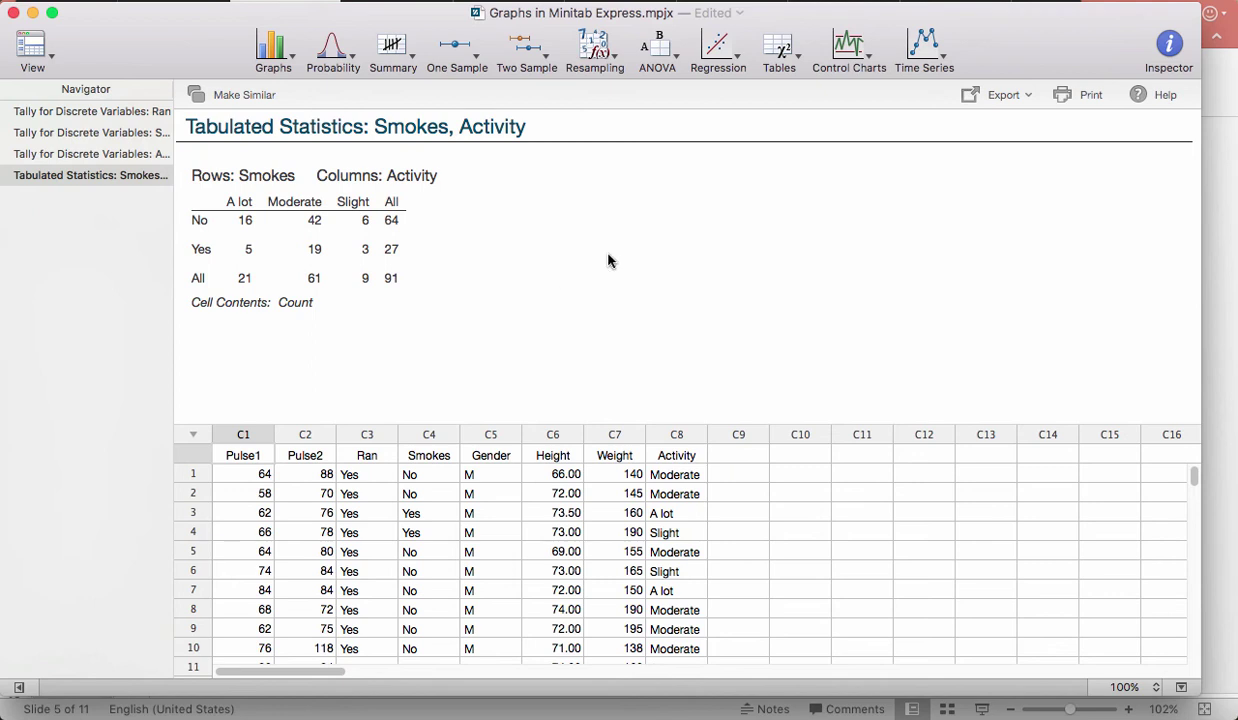
- Cross-tabulate Smokes rows against Ran columns, giving totals of 56 and 35
click(796, 55)
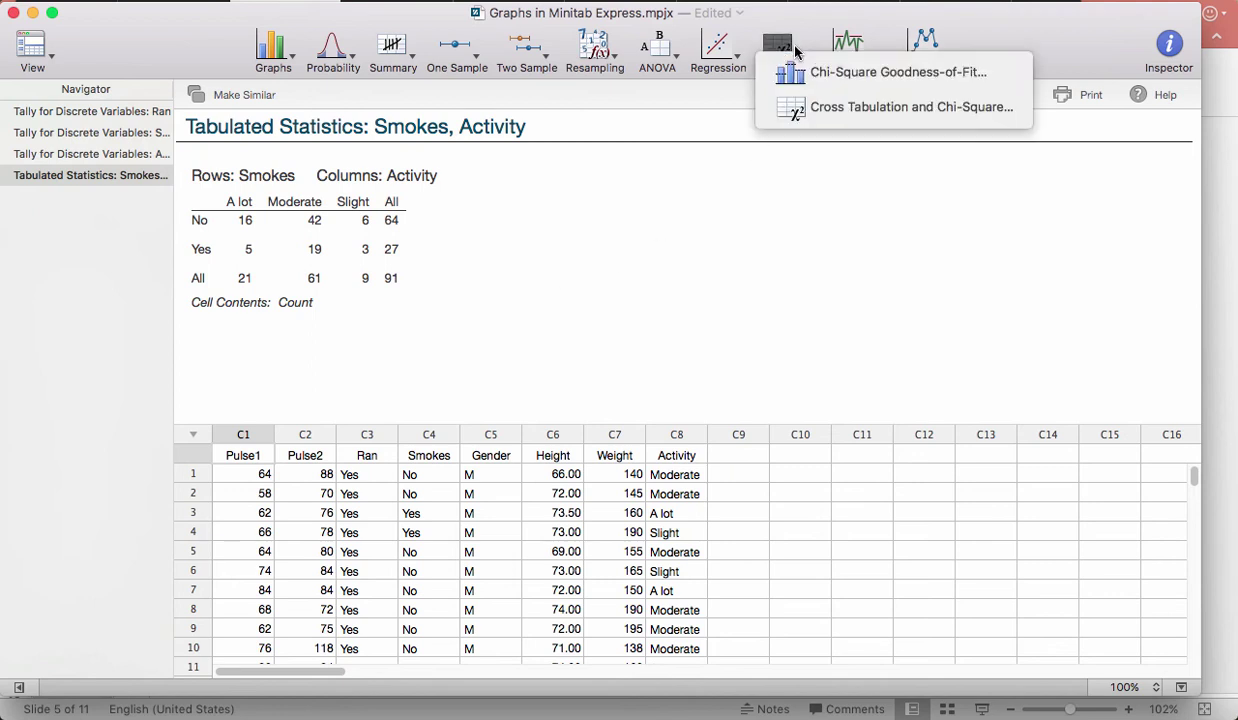
click(822, 110)
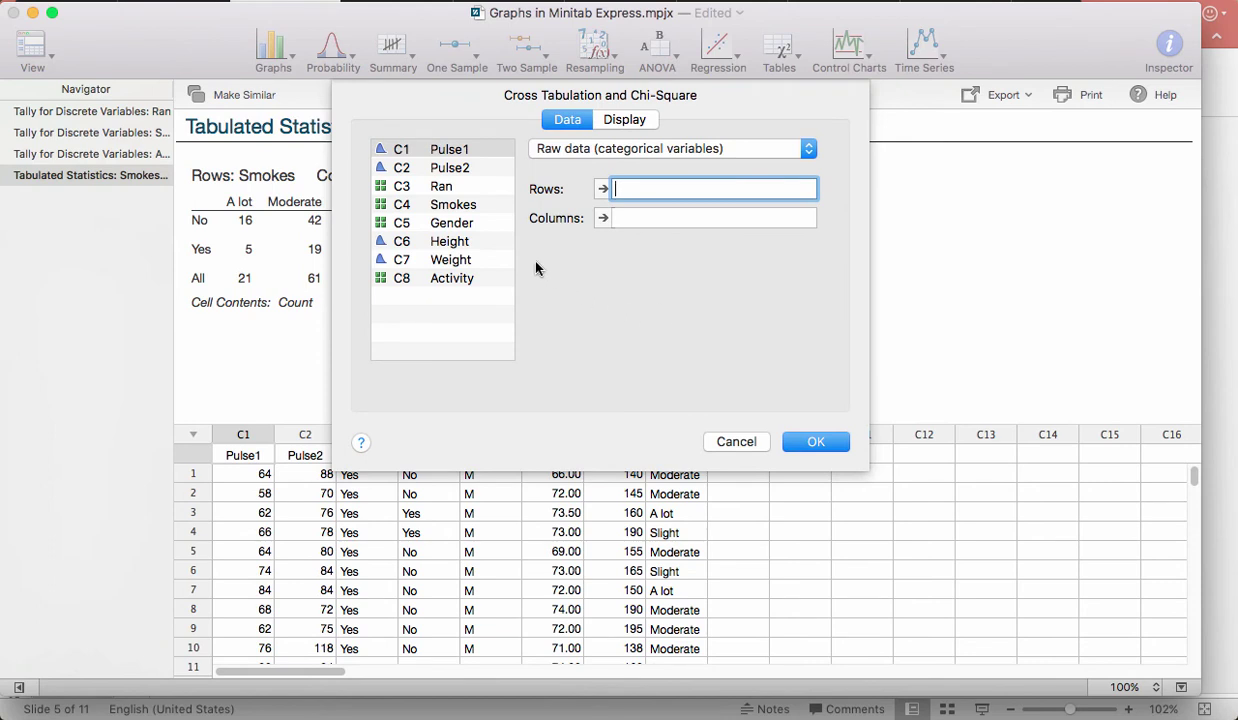
double_click(470, 208)
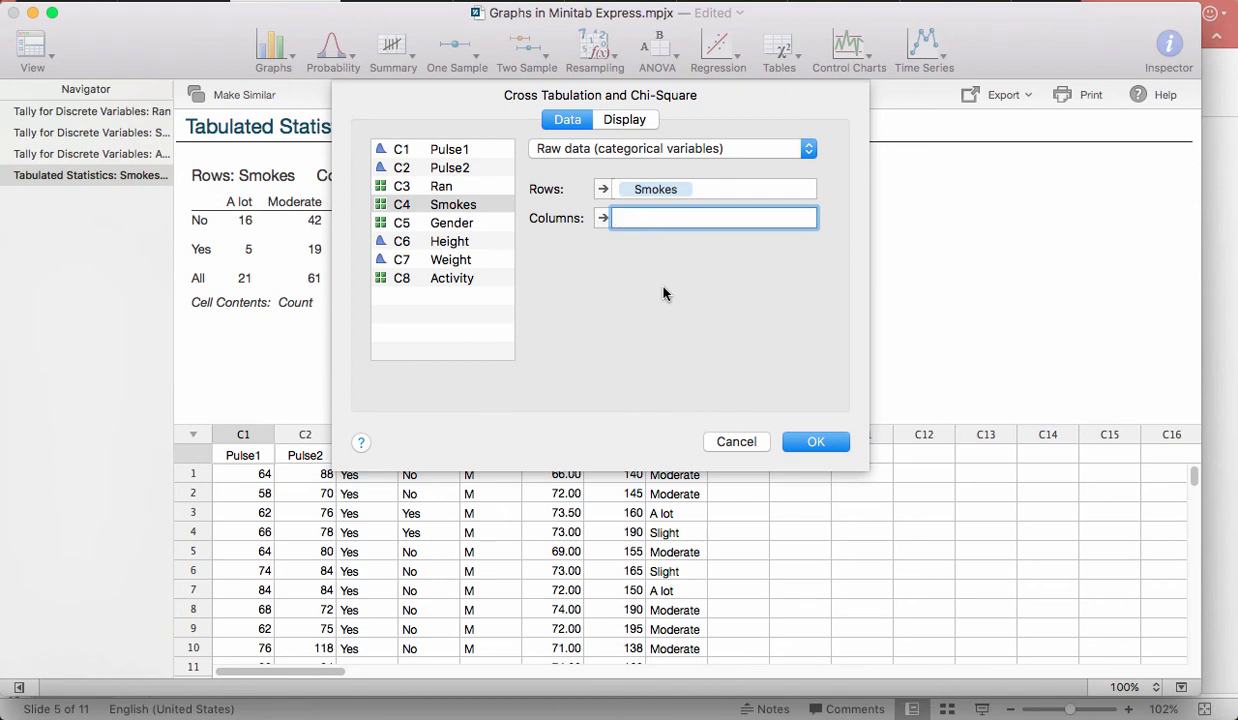
double_click(463, 188)
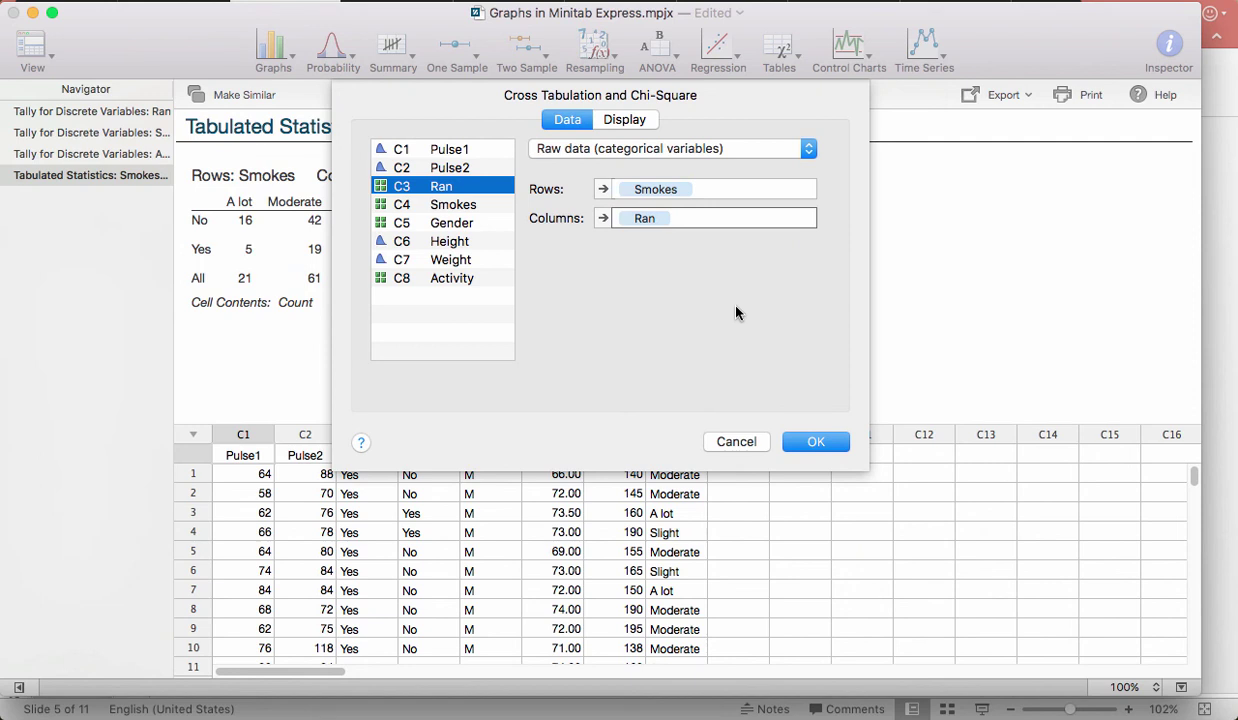
click(818, 441)
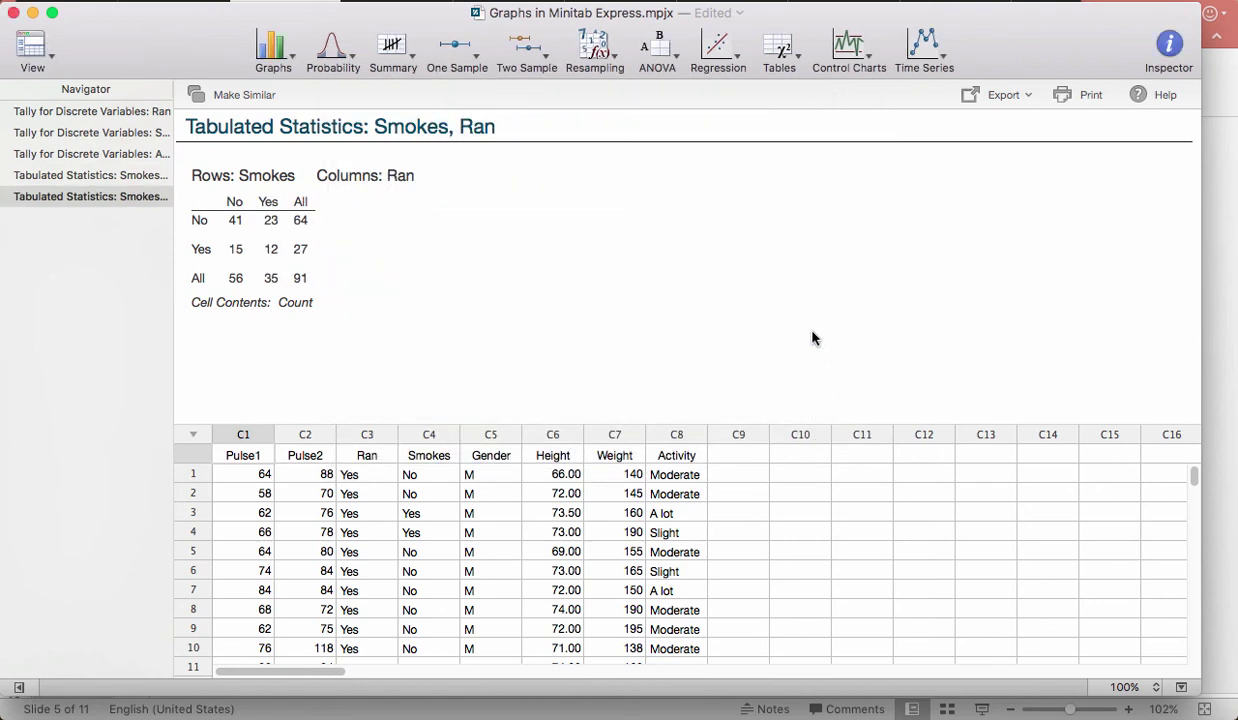